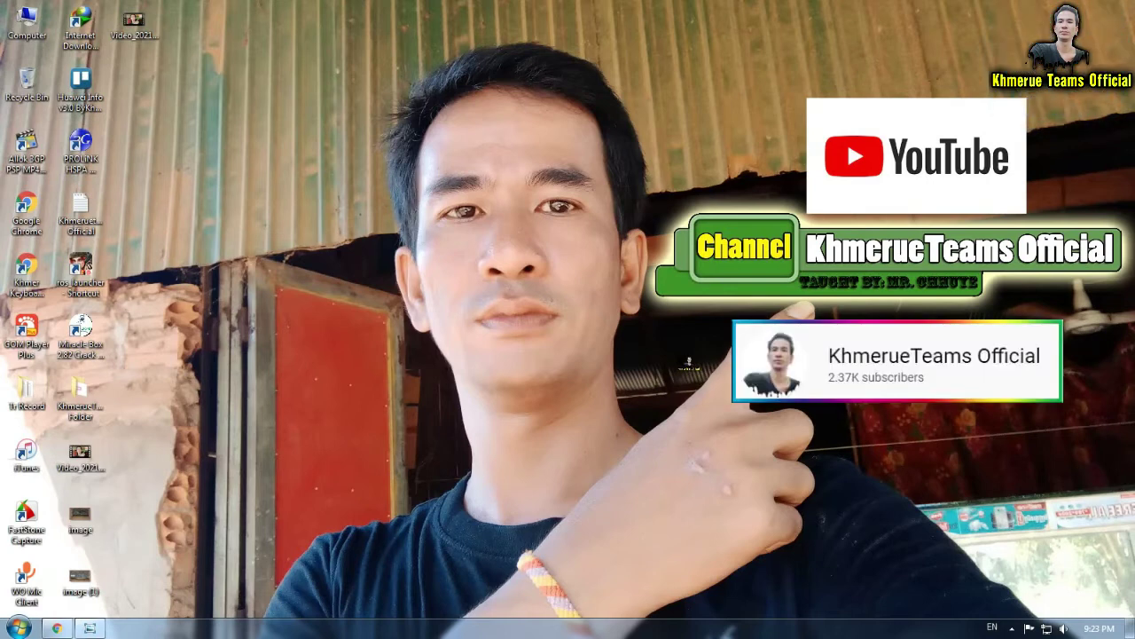
Refresh the desktop and expand the hidden system-tray icons.
right_click(689, 361)
click(754, 411)
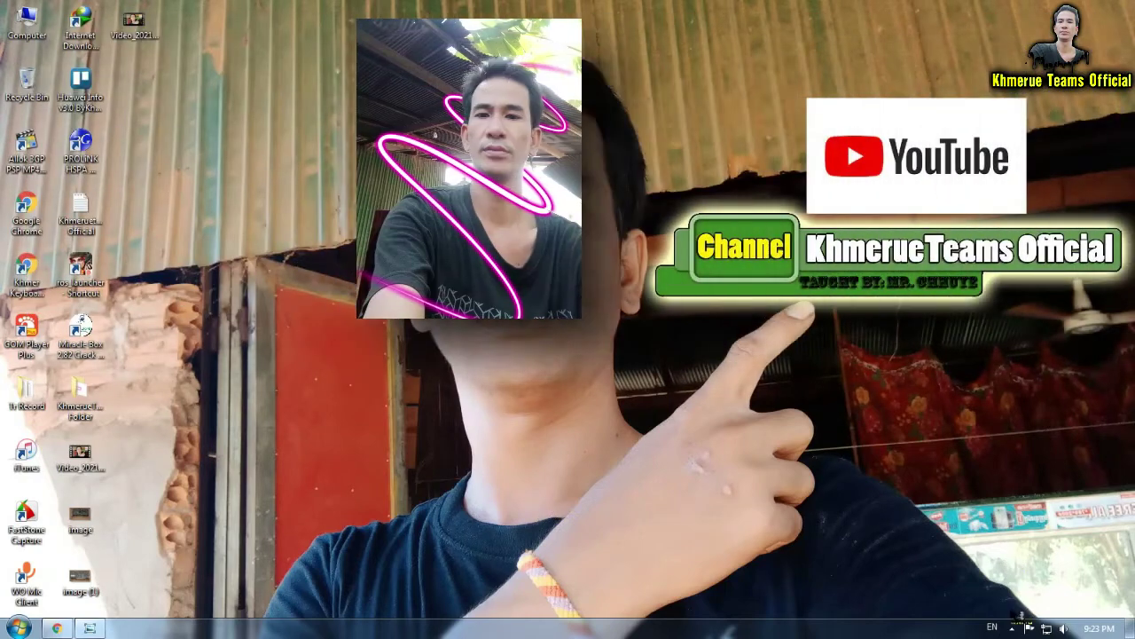
click(1012, 628)
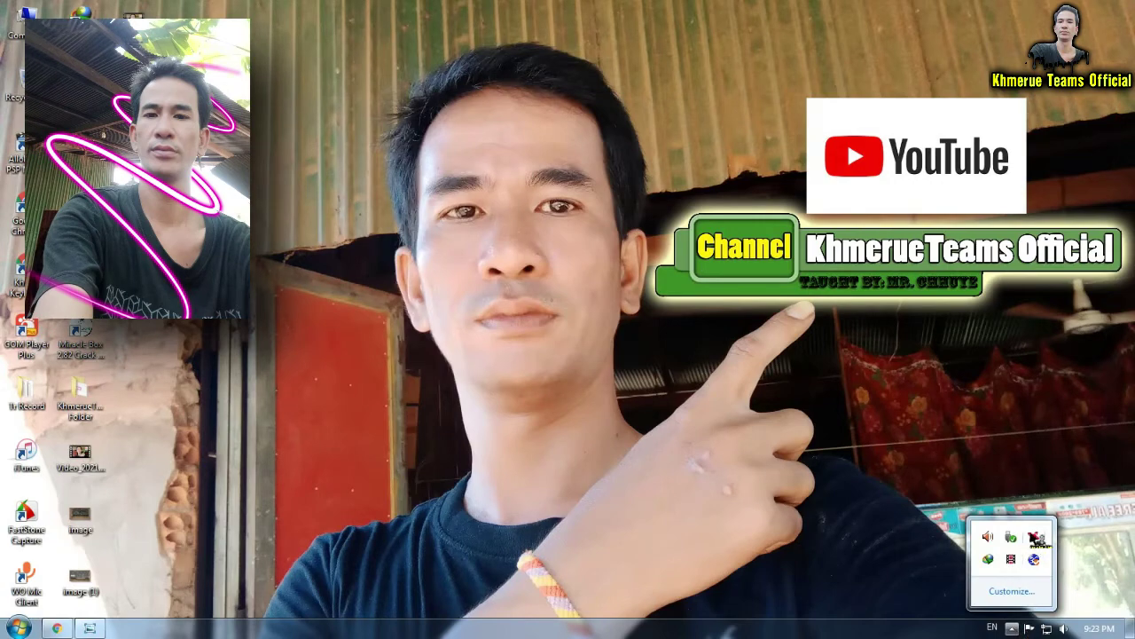
Open Radeon Software from the tray, read the WattMan notice in Messages, then close it.
right_click(1034, 536)
click(1054, 476)
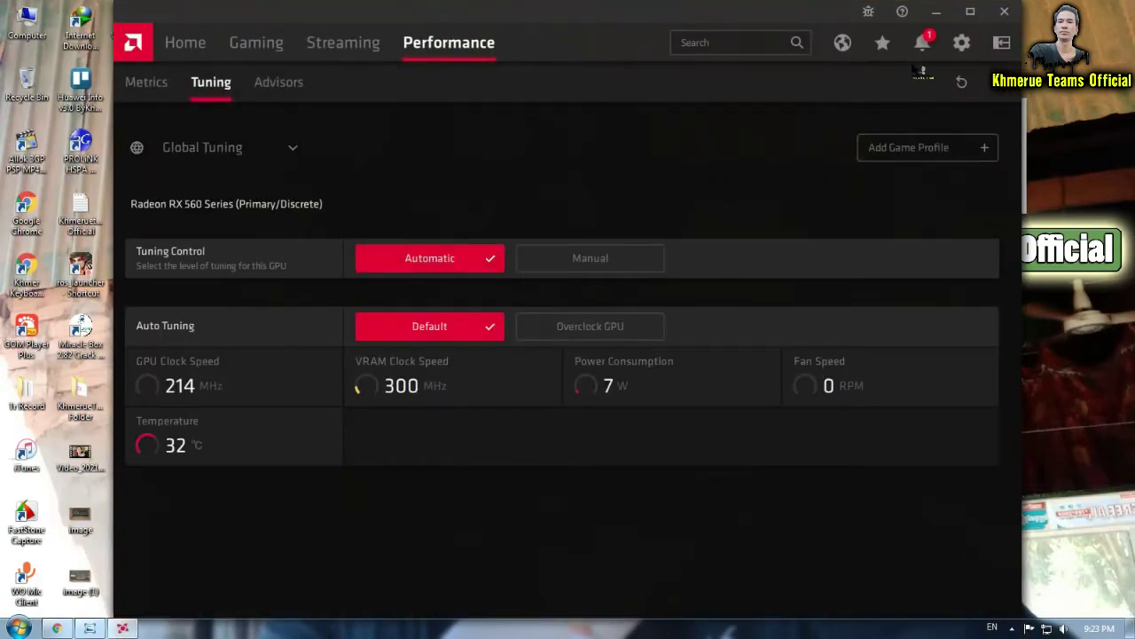
click(923, 44)
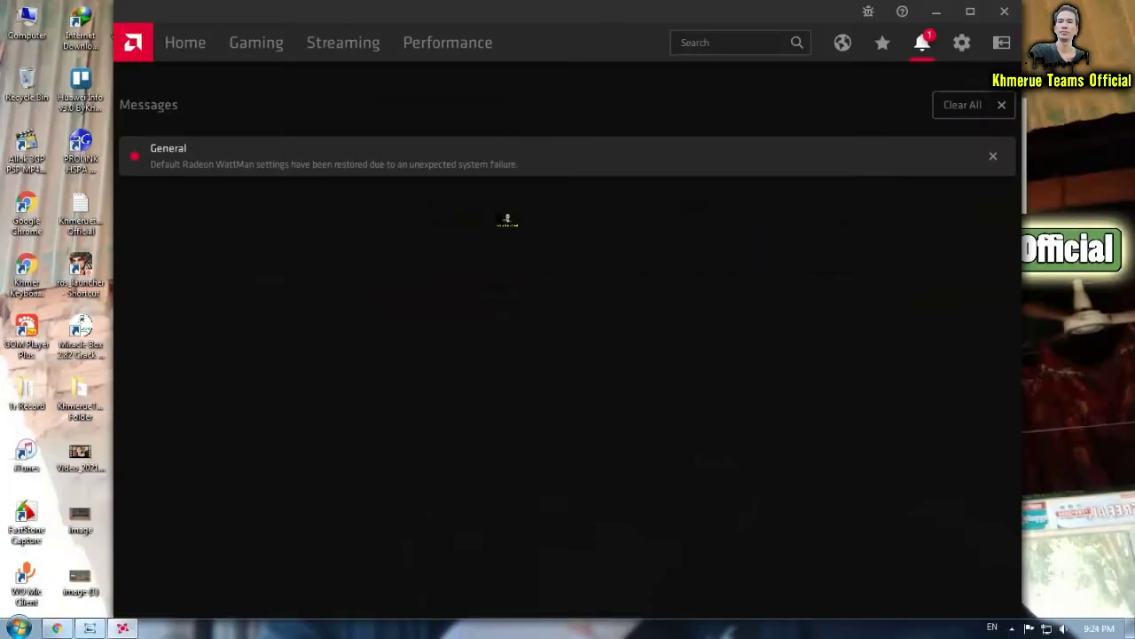
click(1005, 11)
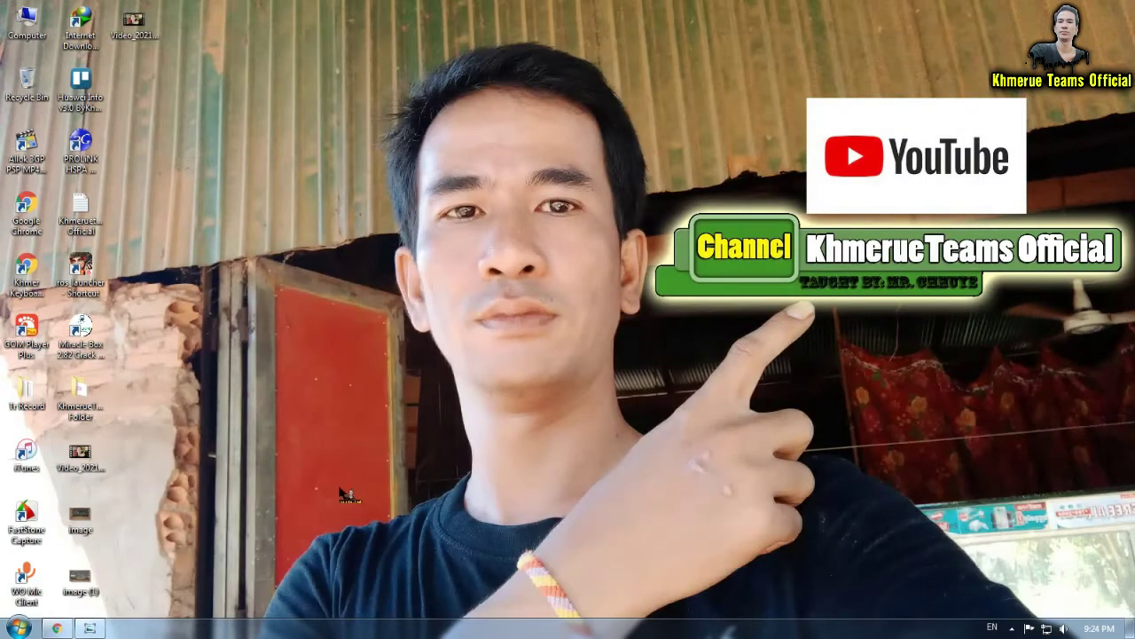
Bring back the graphics card photo, zoom in, and pan along the gold edge connector.
click(90, 628)
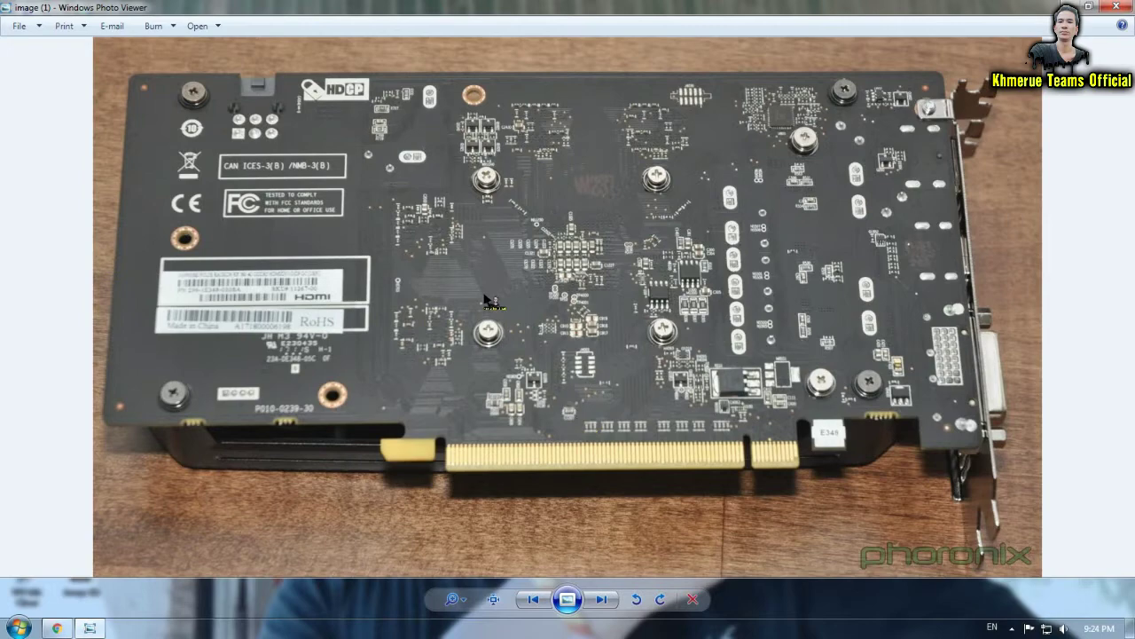
scroll(607, 300, up, 1)
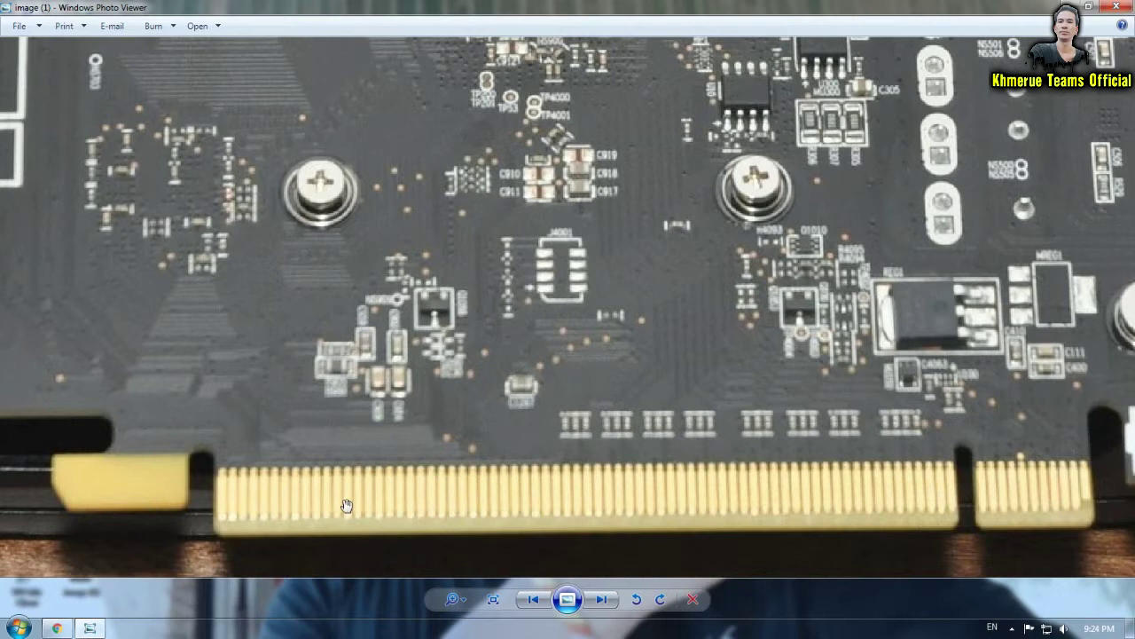
key(Right)
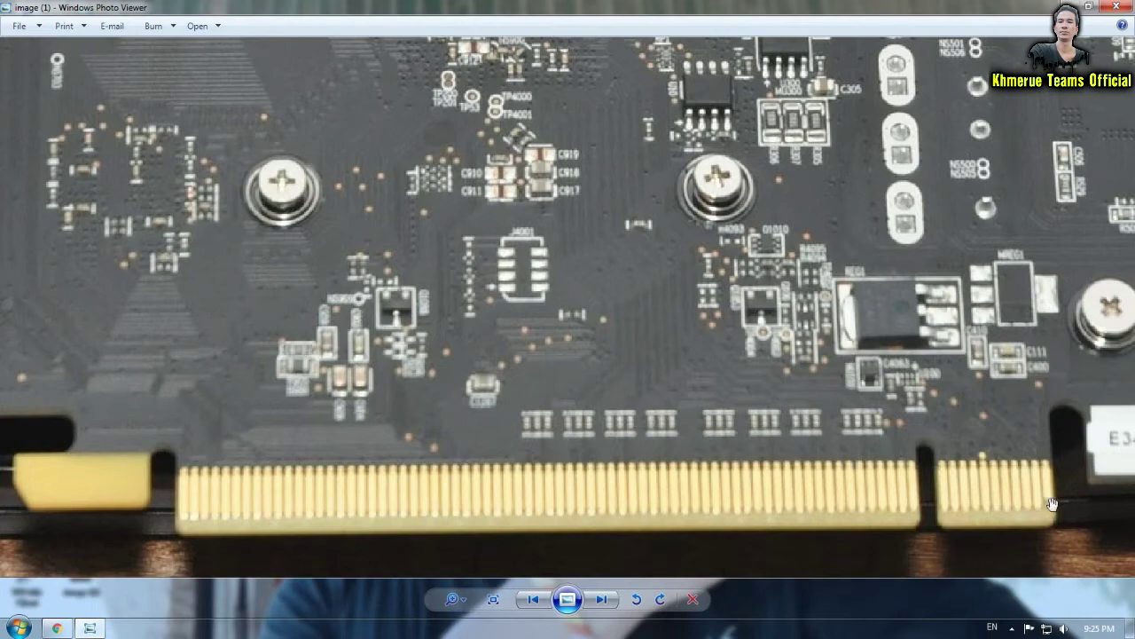
Zoom further into the connector pins, then zoom back out to the whole card back.
scroll(1052, 503, up, 3)
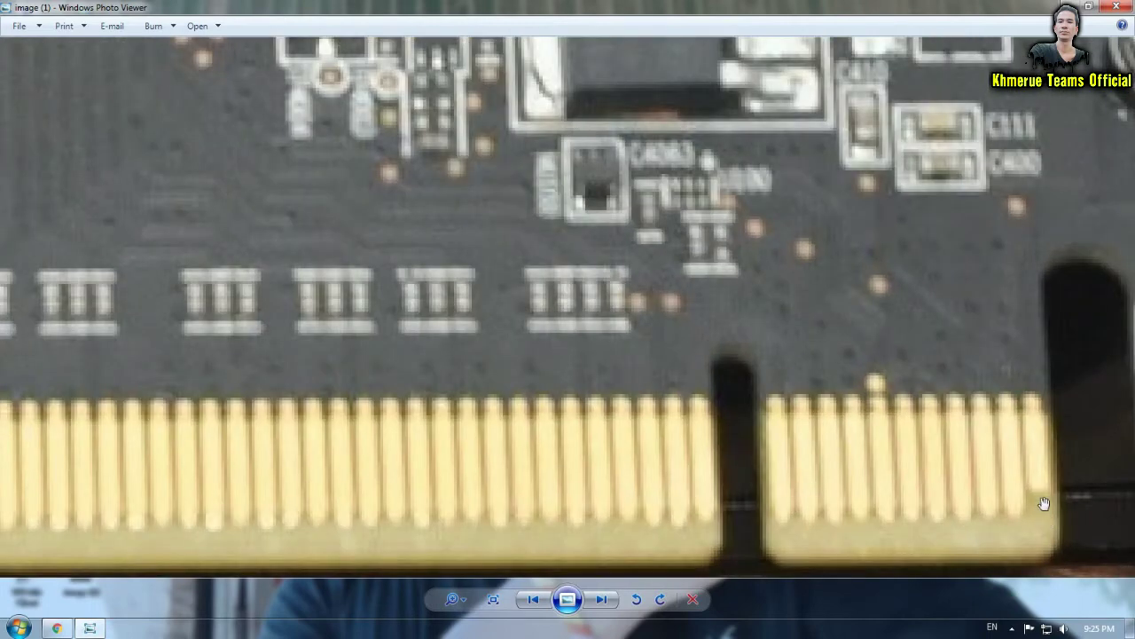
scroll(1044, 497, down, 2)
scroll(1044, 497, down, 1)
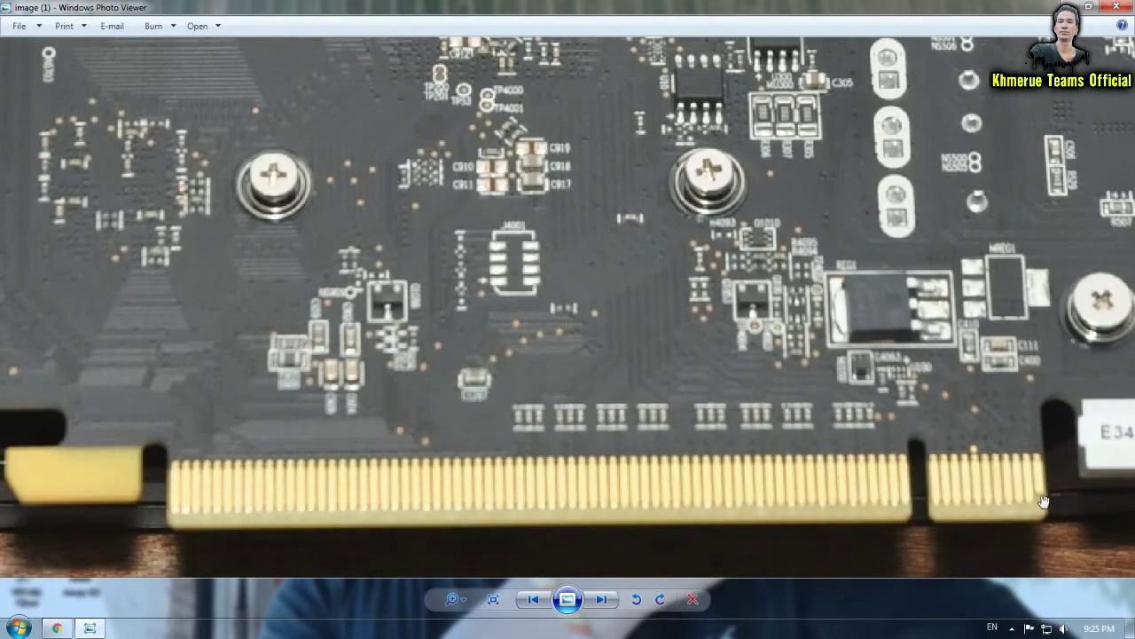
scroll(1044, 487, down, 2)
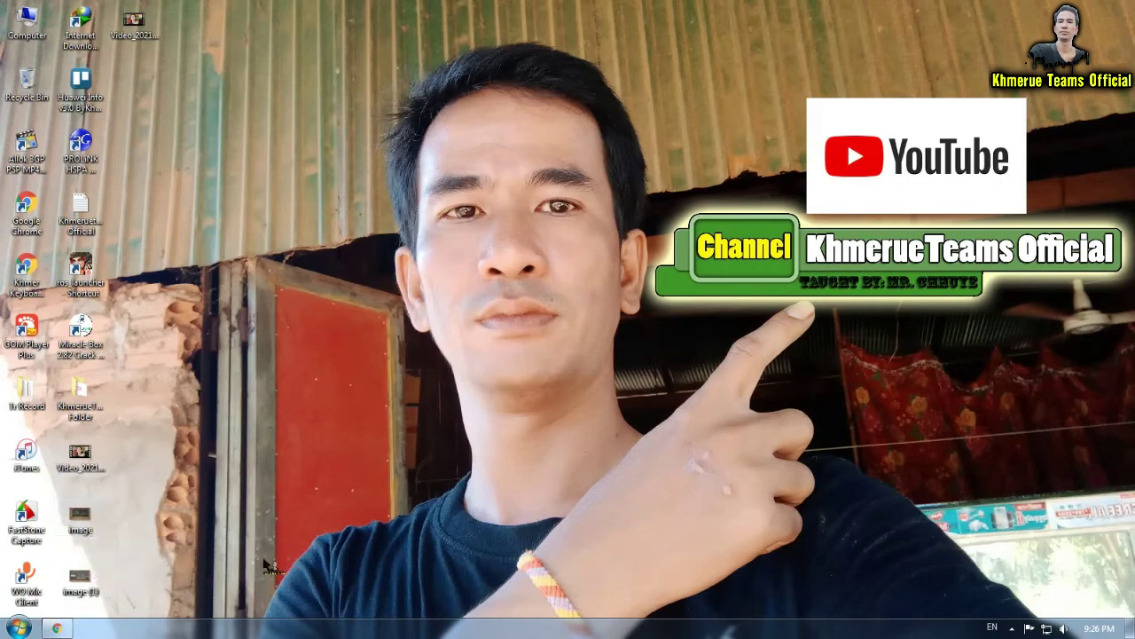
View the card's front photo zoomed on the fan, close it, and relaunch AMD Radeon Software.
double_click(89, 517)
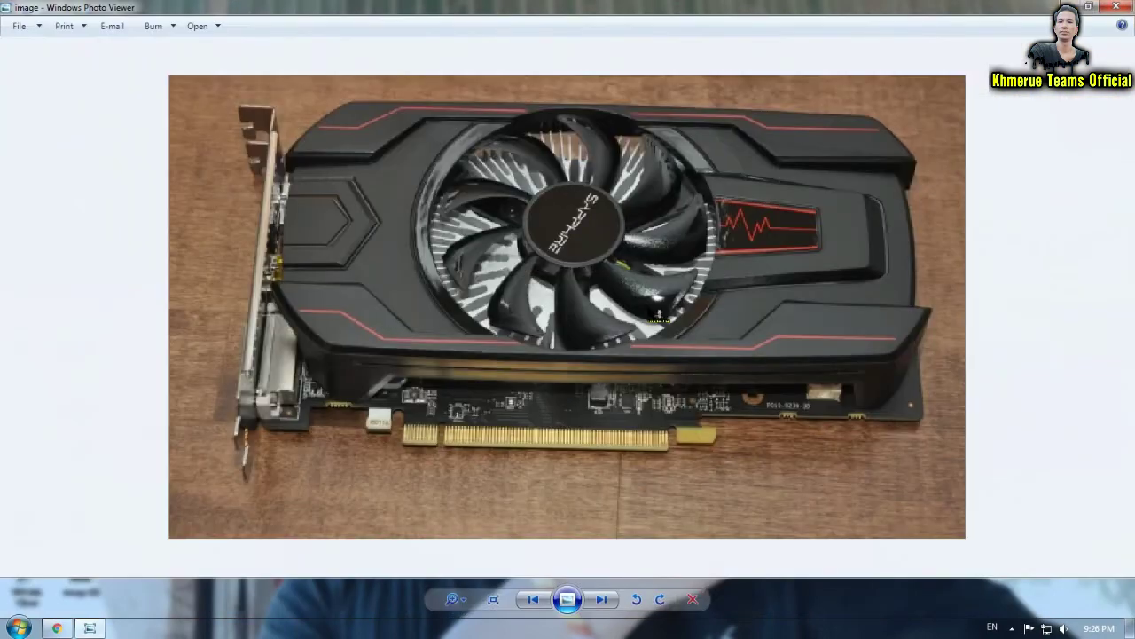
scroll(621, 298, up, 2)
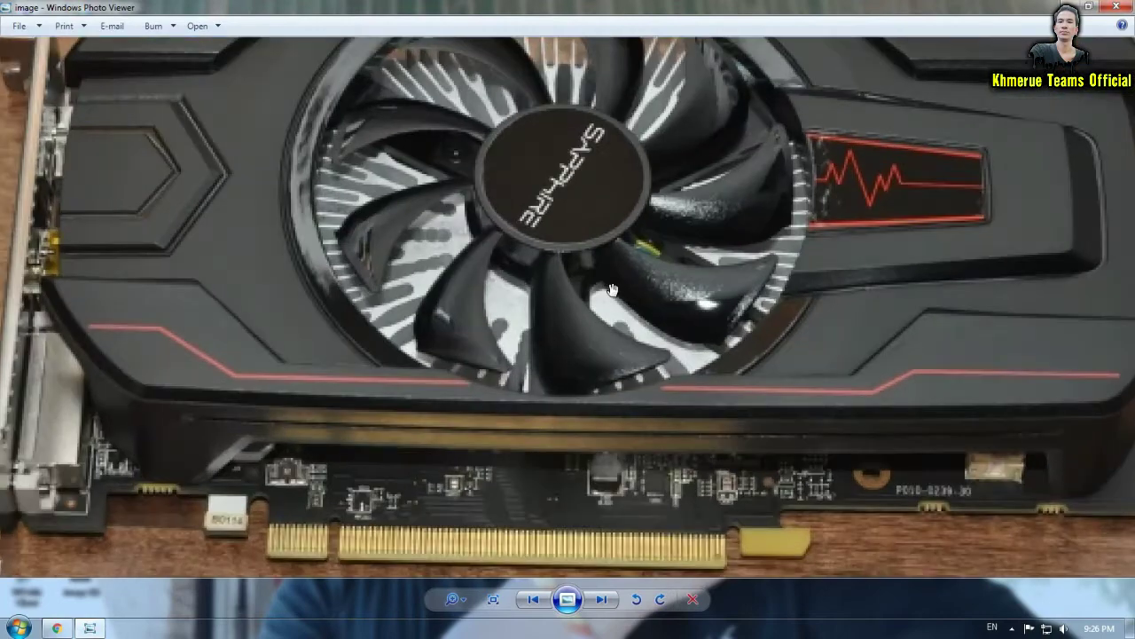
scroll(621, 298, down, 2)
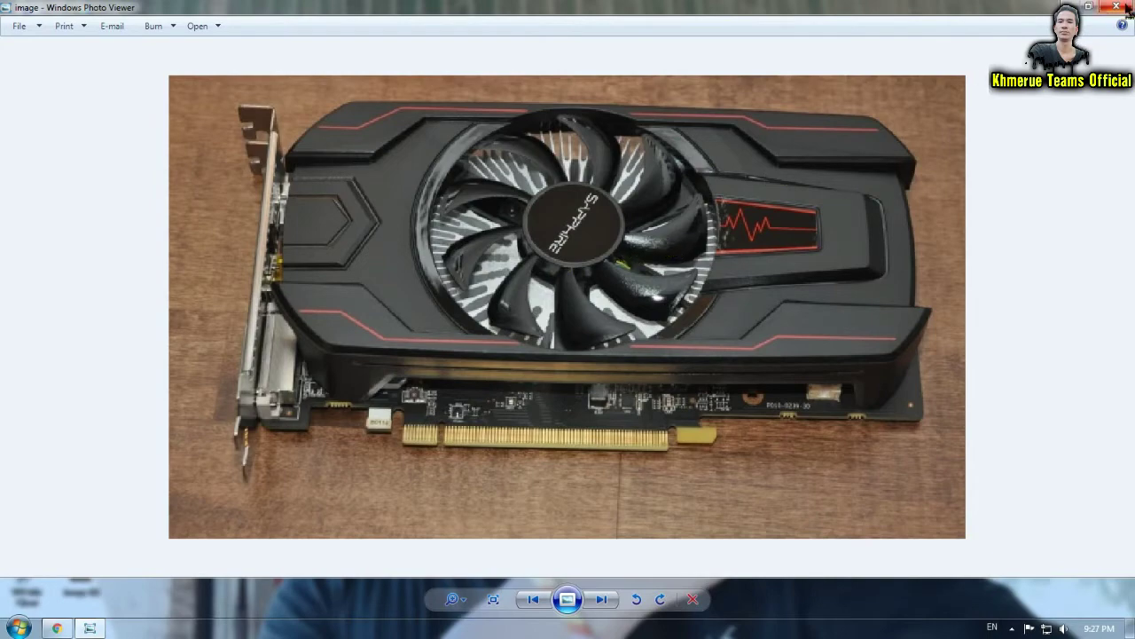
click(1115, 7)
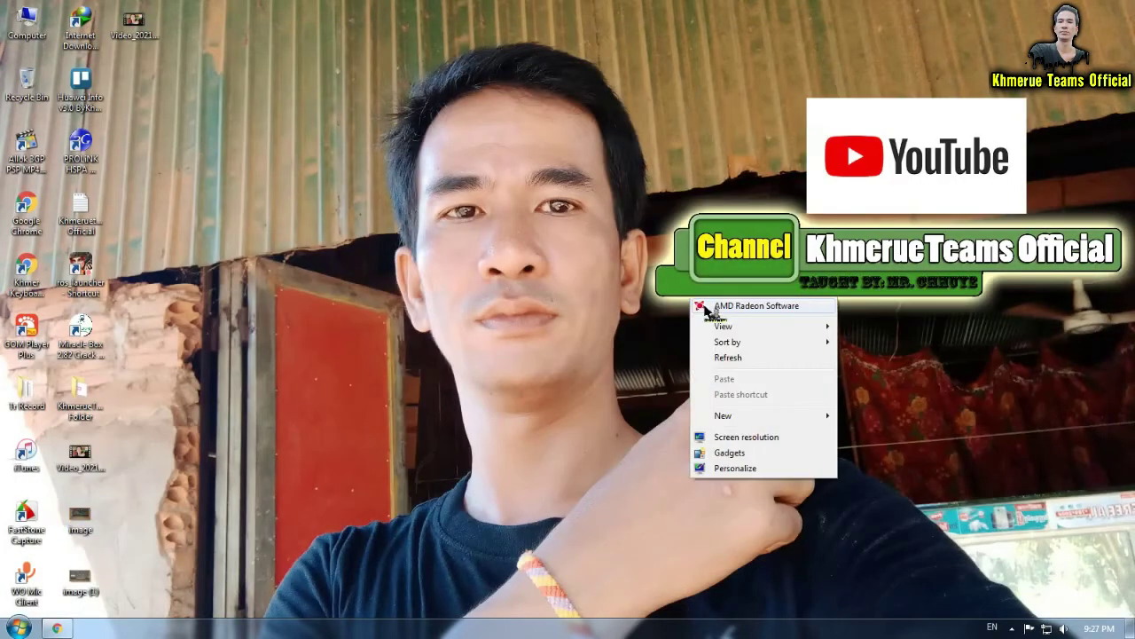
right_click(692, 302)
click(753, 306)
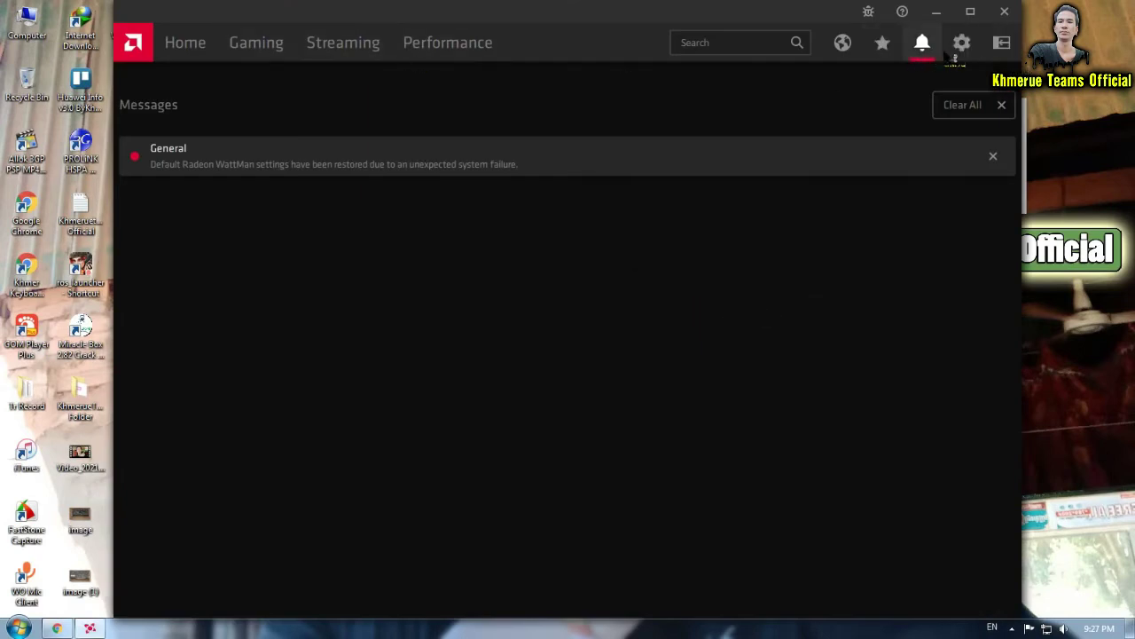
Move the Radeon window slightly lower and show GPU, VRAM, CPU and RAM performance metrics.
drag(590, 18, 591, 55)
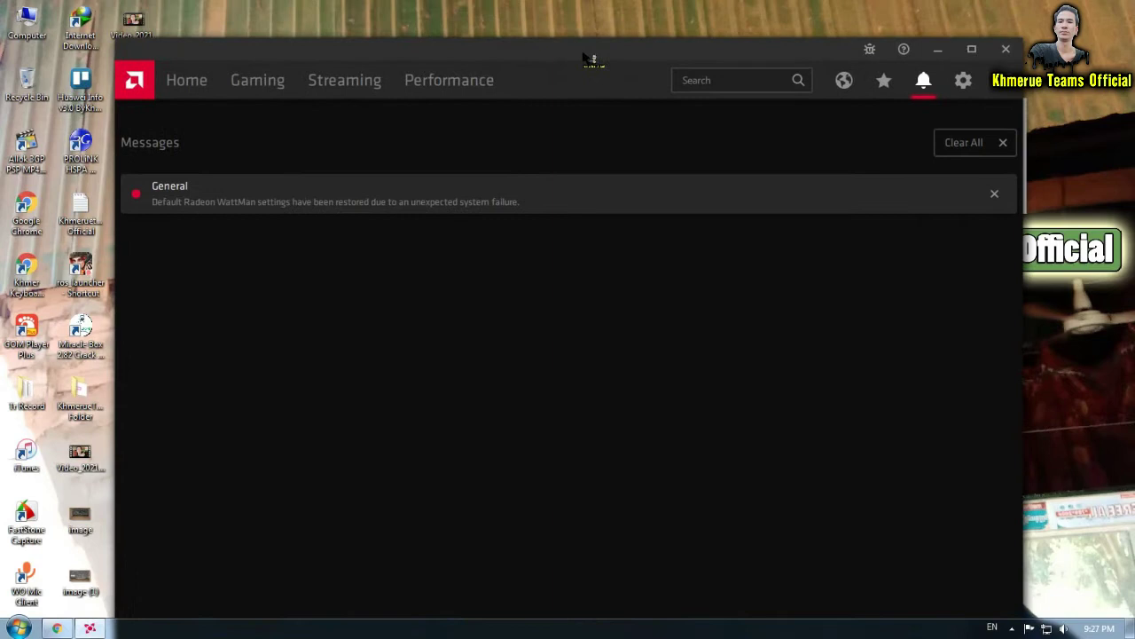
click(456, 84)
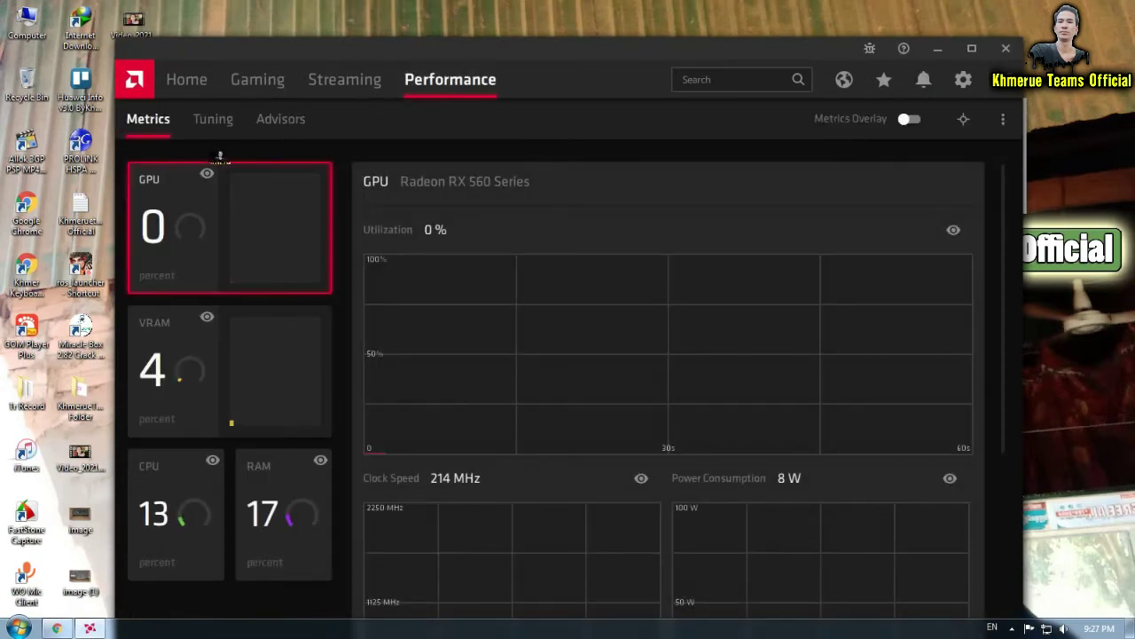
Open the RX 560 Tuning page, currently on Automatic tuning with the Default profile.
click(227, 131)
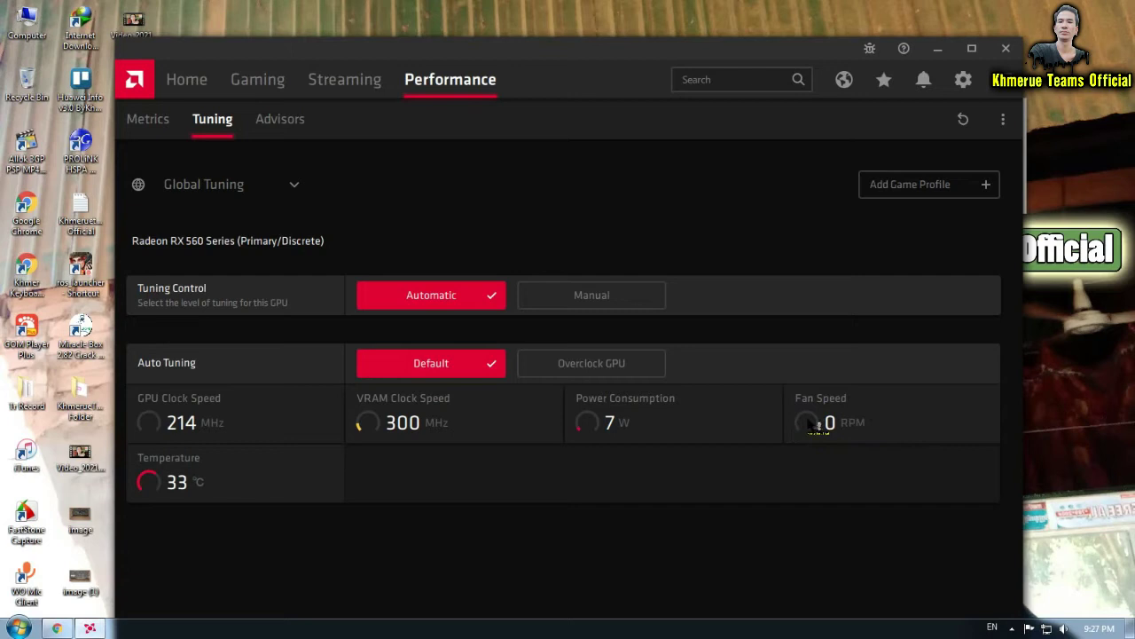
Set Tuning Control to Manual, revealing the GPU, VRAM, Fan and Power sections.
click(634, 304)
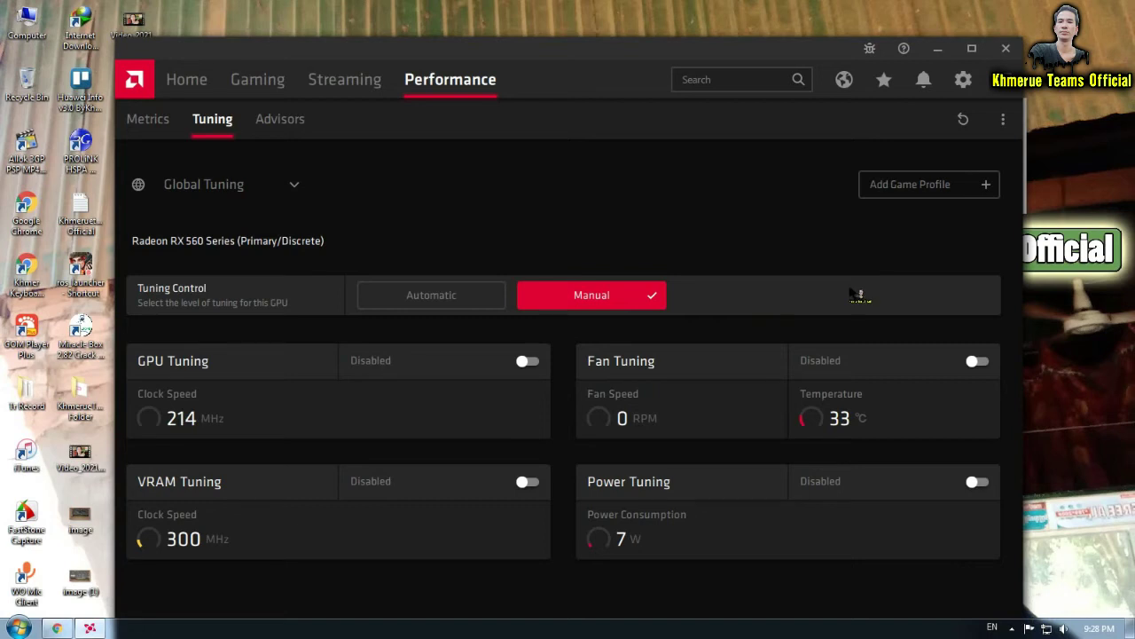
Enable Fan Tuning, disable Zero RPM, and apply the changes so the fan keeps spinning.
click(979, 363)
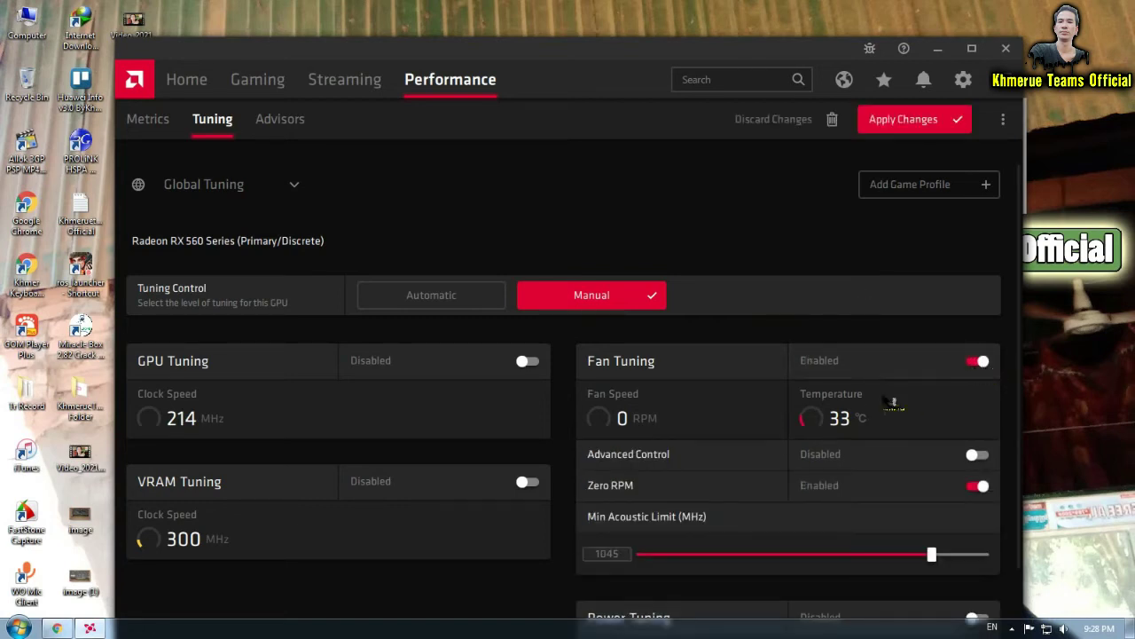
scroll(963, 355, down, 1)
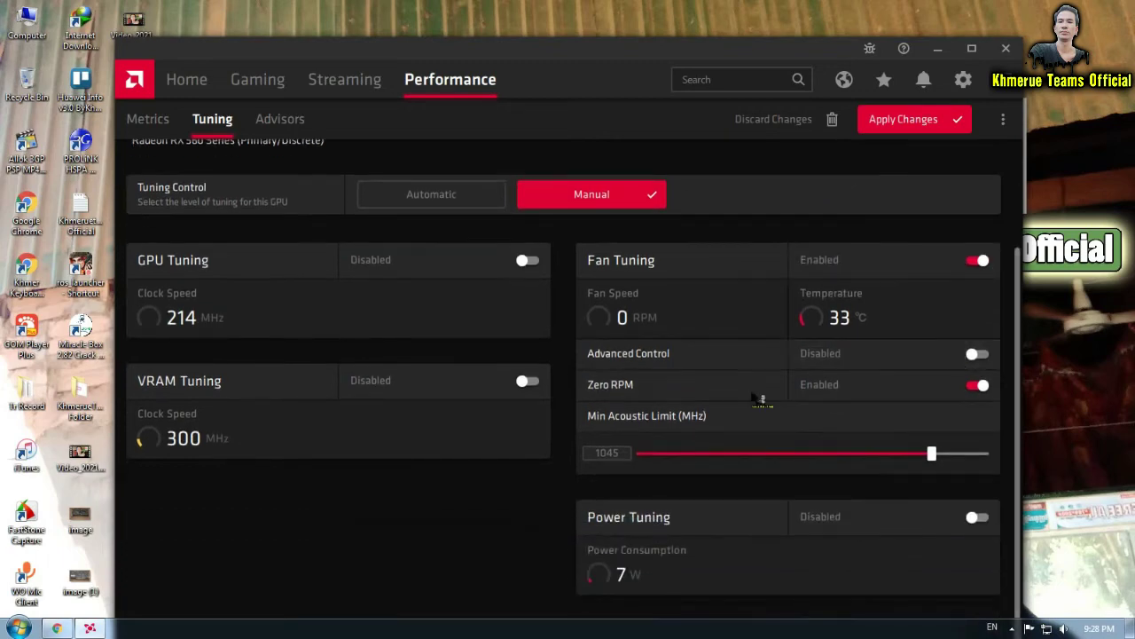
click(978, 385)
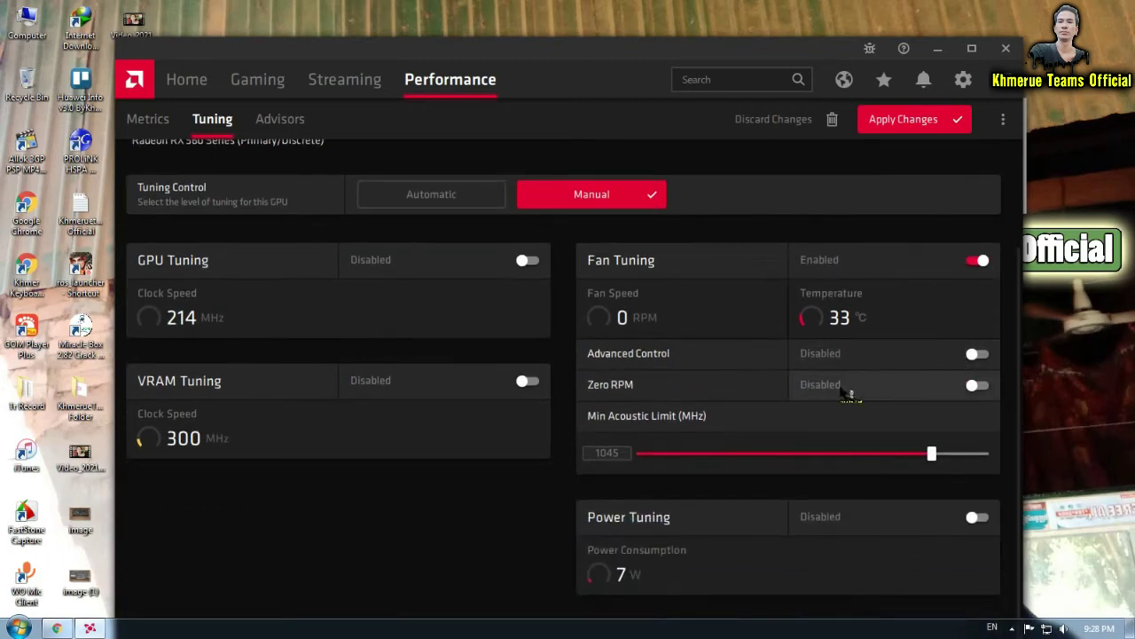
click(933, 130)
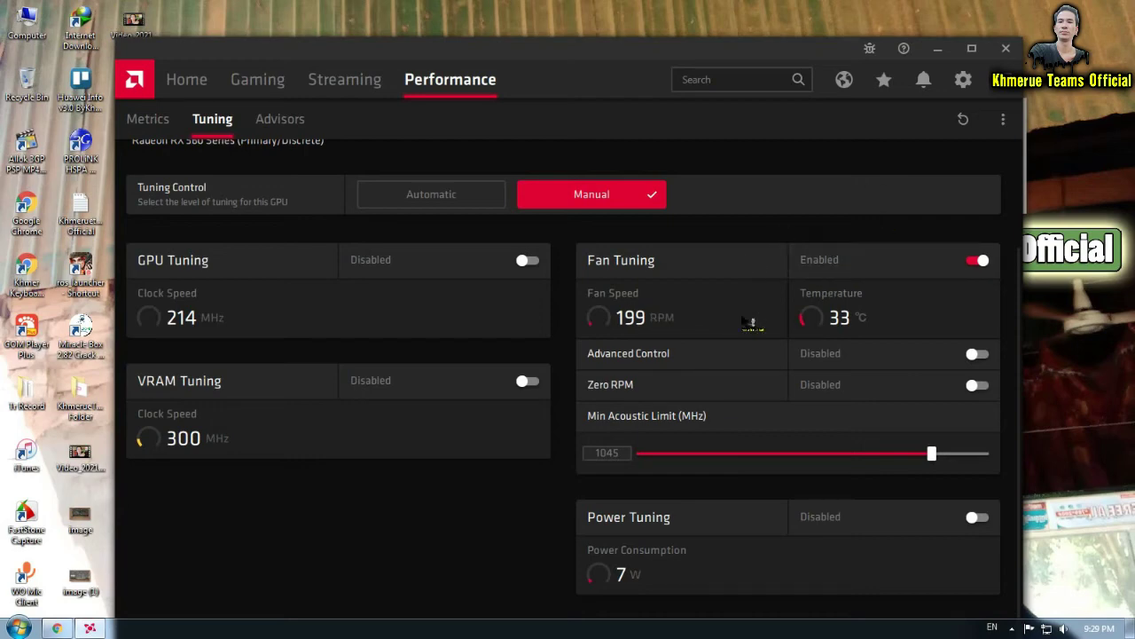
scroll(824, 297, up, 2)
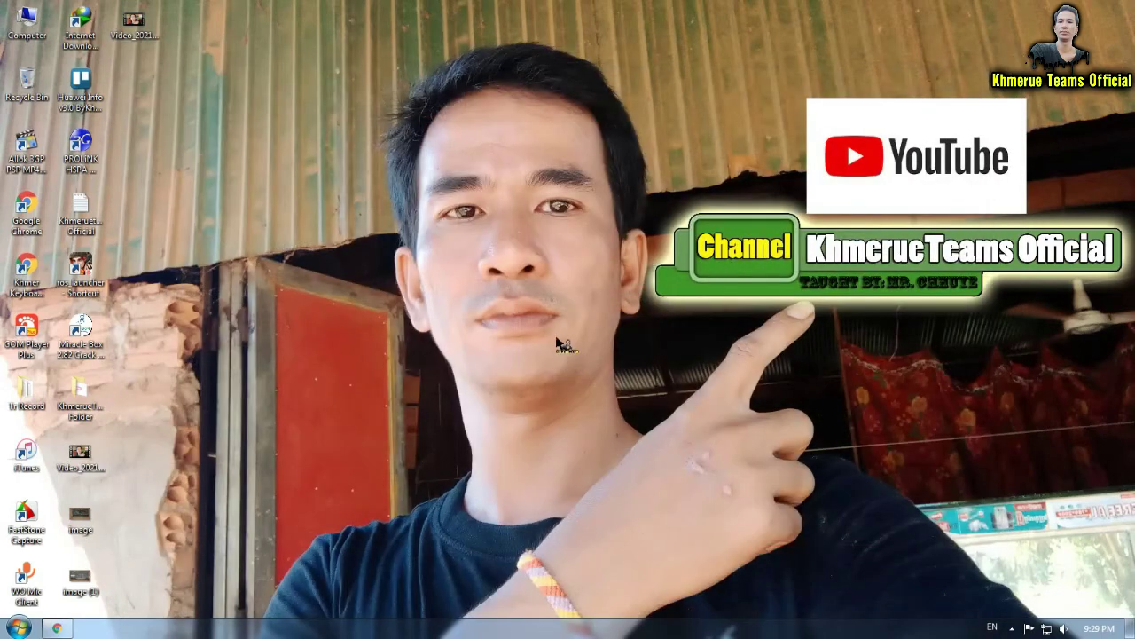
right_click(556, 335)
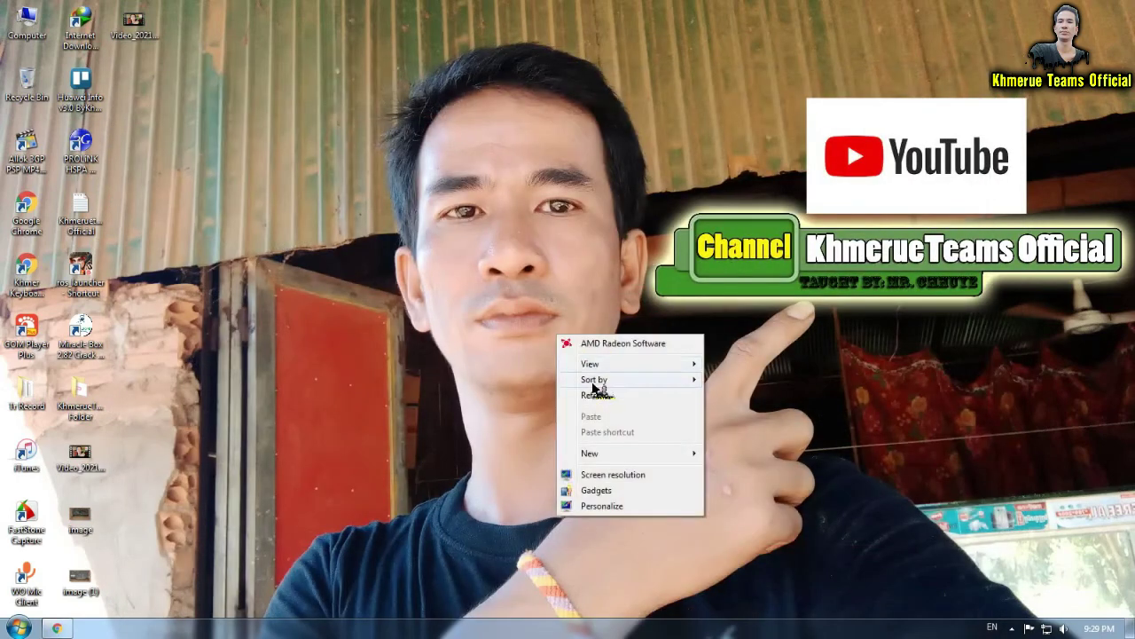
click(596, 395)
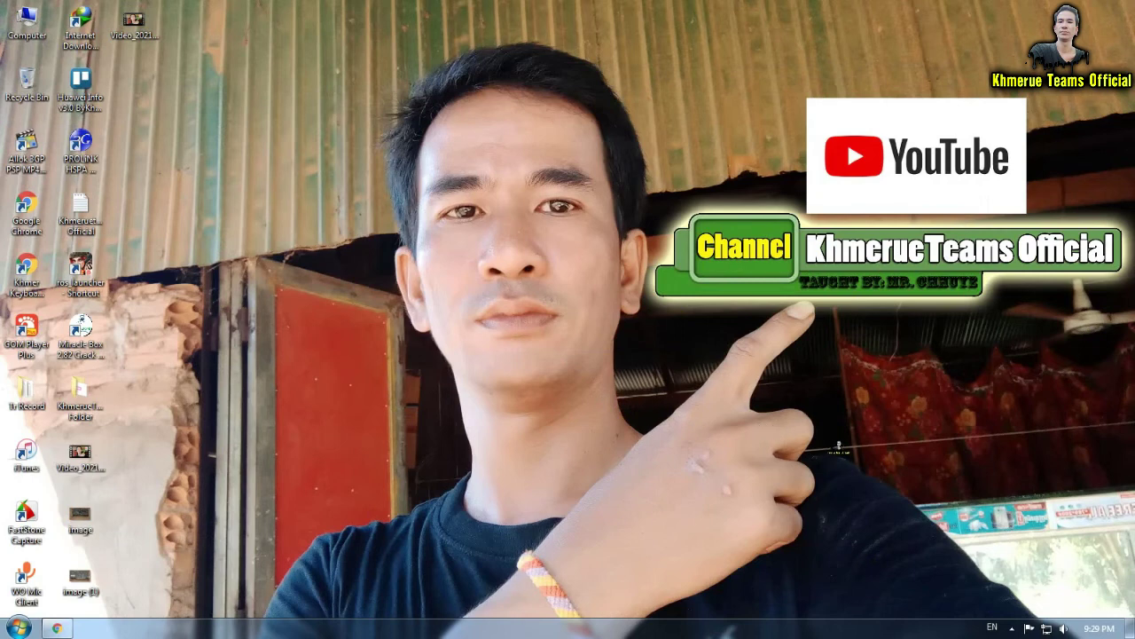
right_click(736, 357)
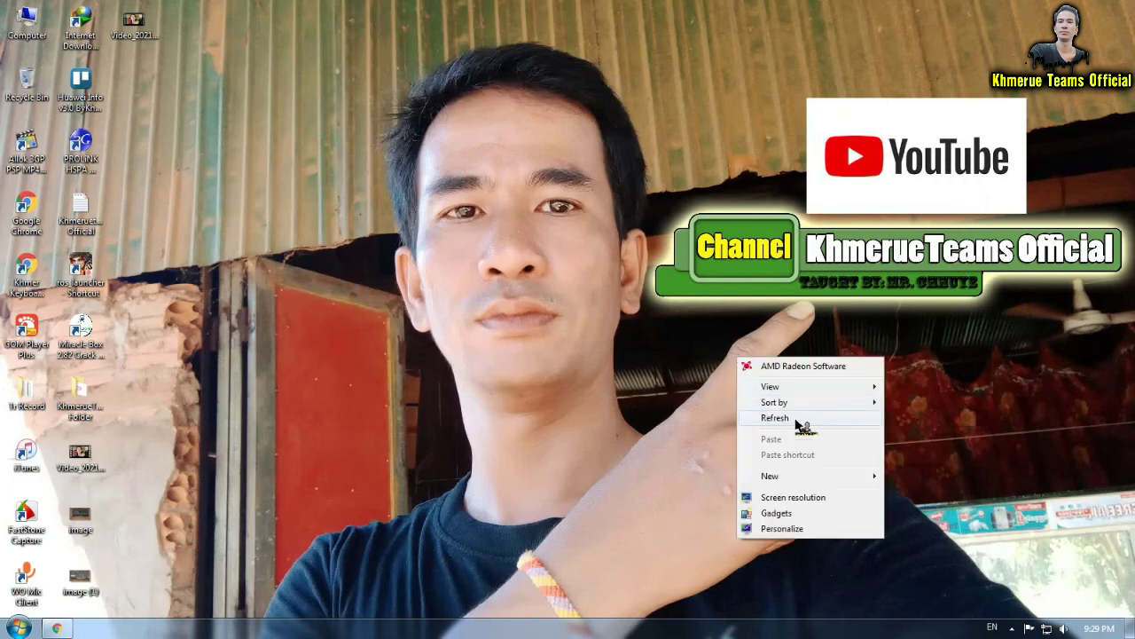
click(803, 418)
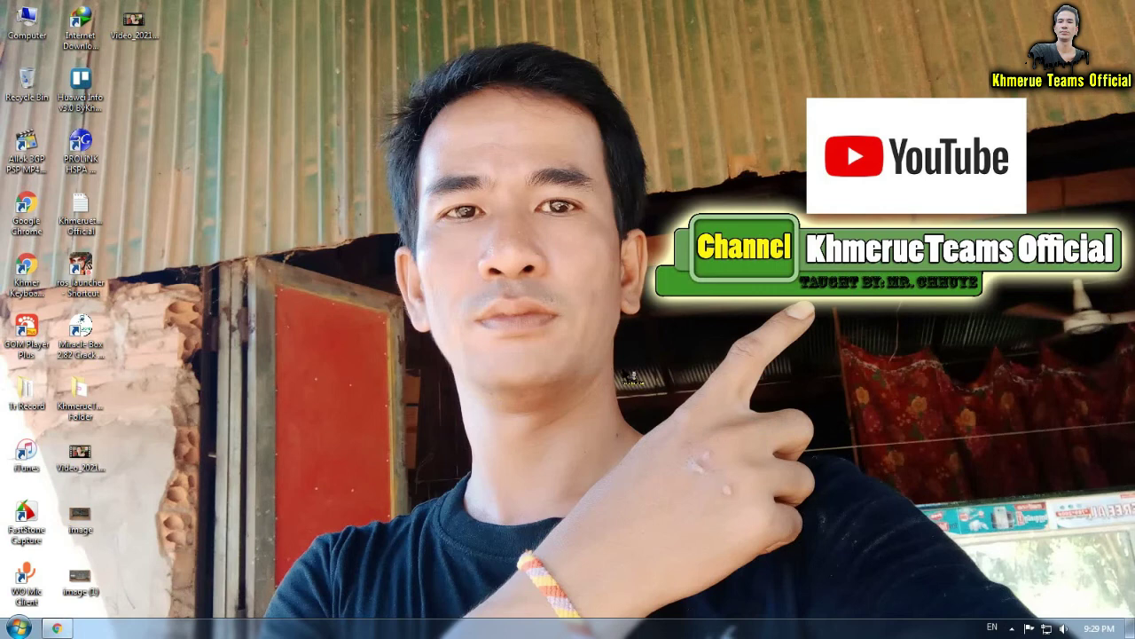
right_click(632, 310)
click(709, 372)
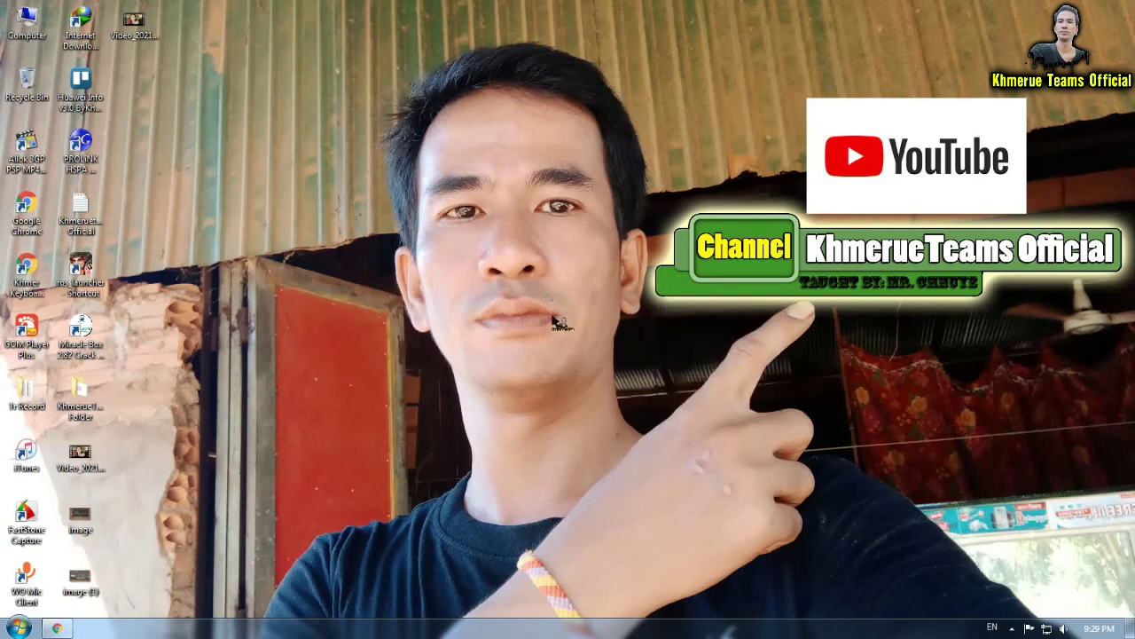